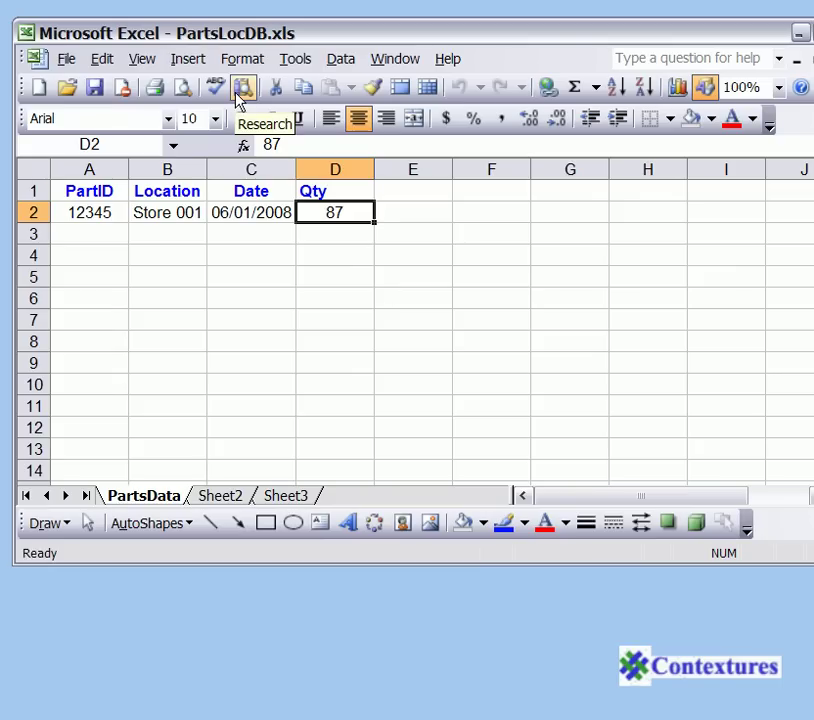
Open the Visual Basic Editor for the PartsLocDB.xls workbook with Alt+F11.
key("alt+F11")
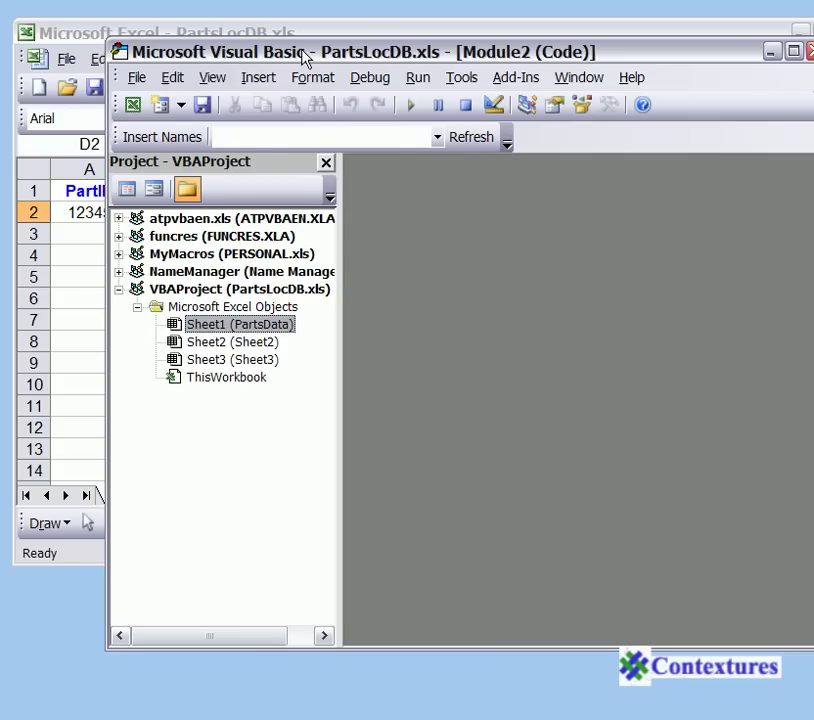
Select the VBAProject (PartsLocDB.xls) in the Project Explorer and show the Insert menu.
left_click_drag(307, 62, 278, 56)
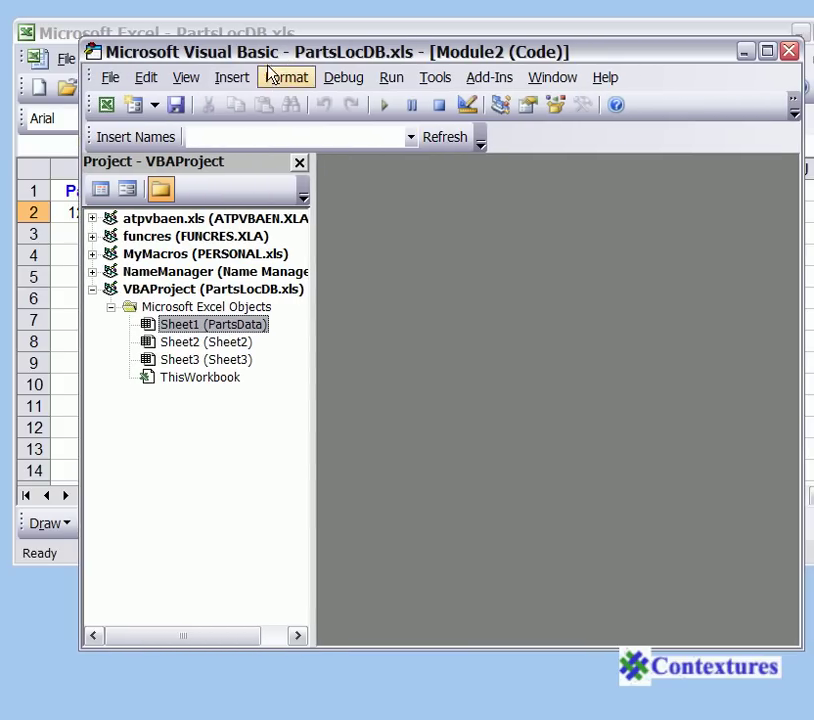
left_click(238, 291)
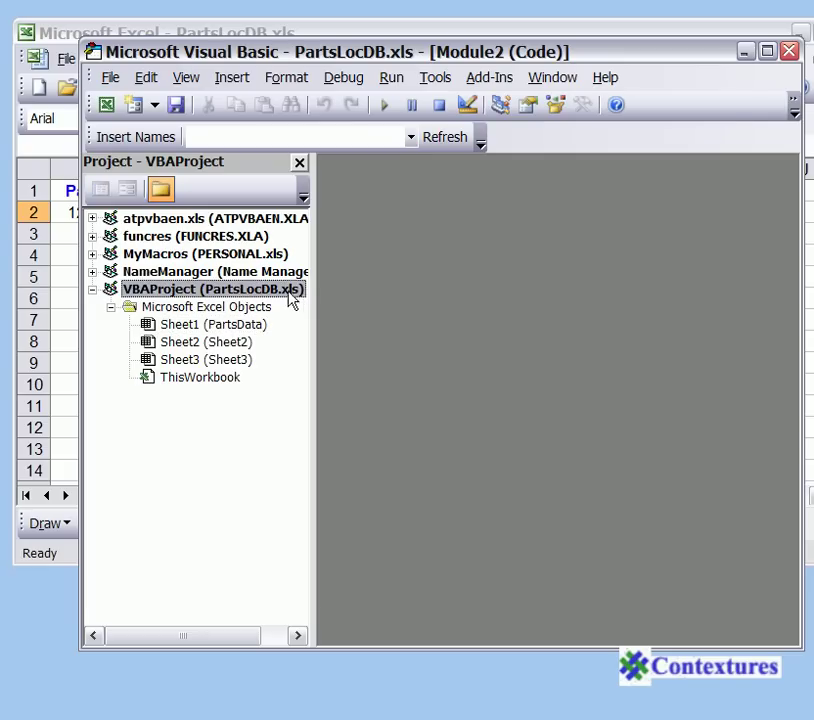
left_click(249, 85)
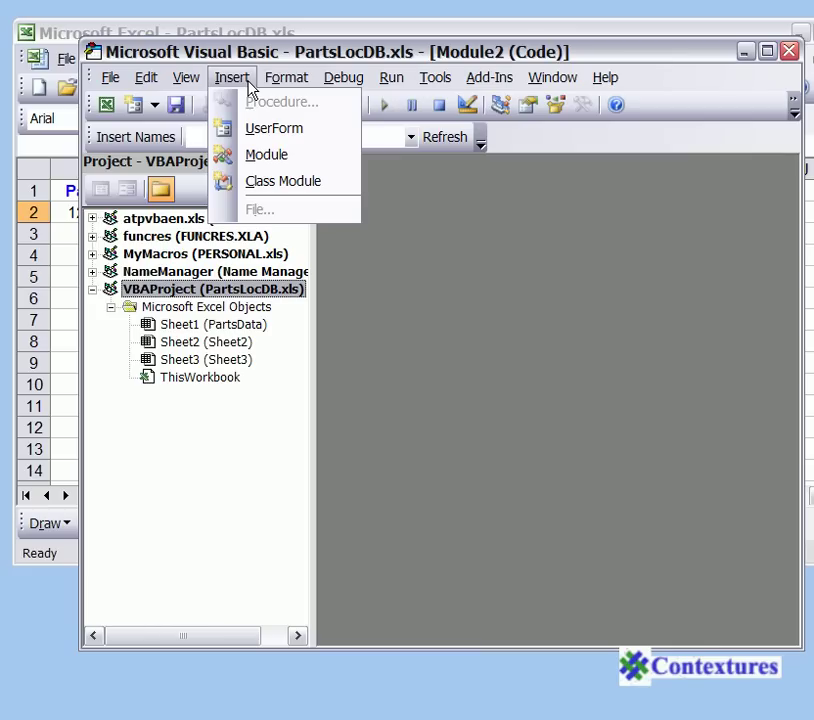
Insert a blank UserForm1 into PartsLocDB.xls and move the Toolbox to the upper left.
left_click(270, 131)
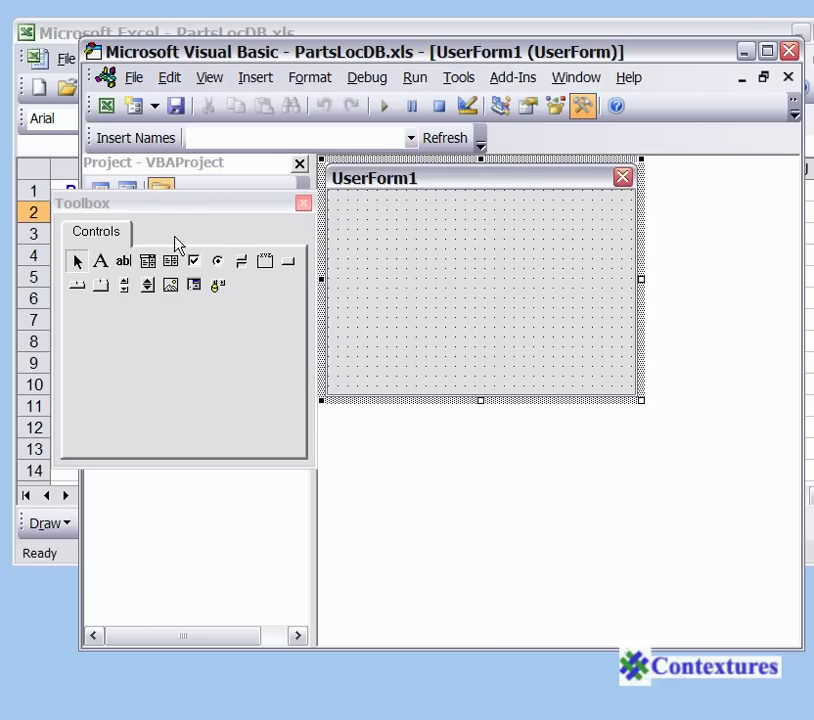
left_click_drag(205, 207, 166, 121)
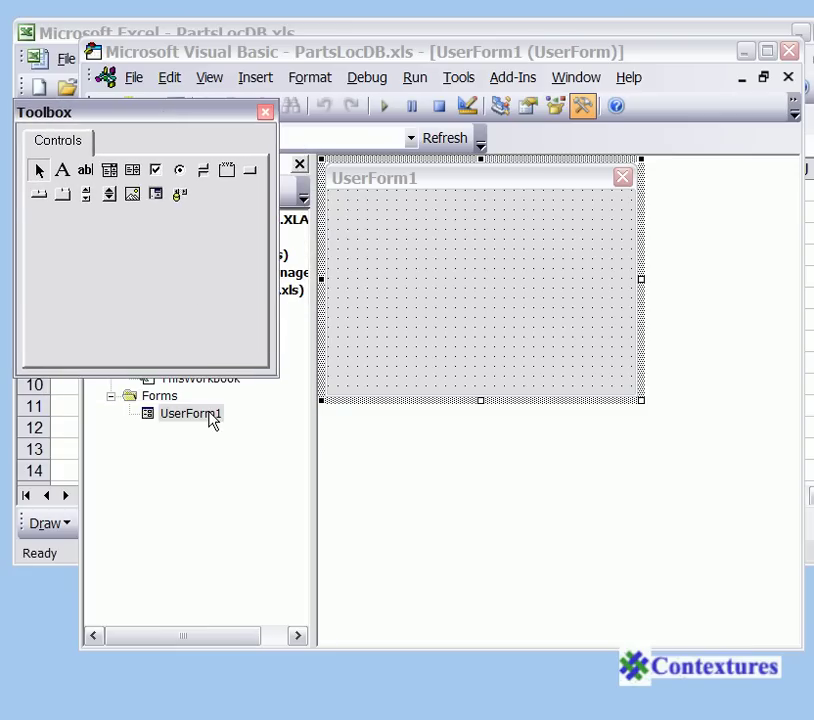
left_click(208, 78)
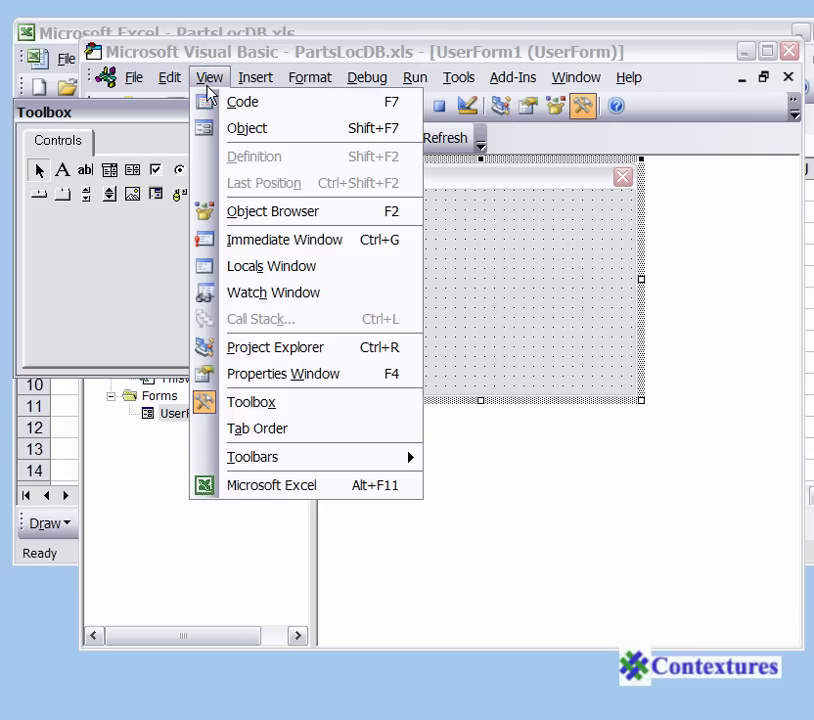
In the Properties window, change the form's (Name) from UserForm1 to frmPartLoc.
left_click(259, 384)
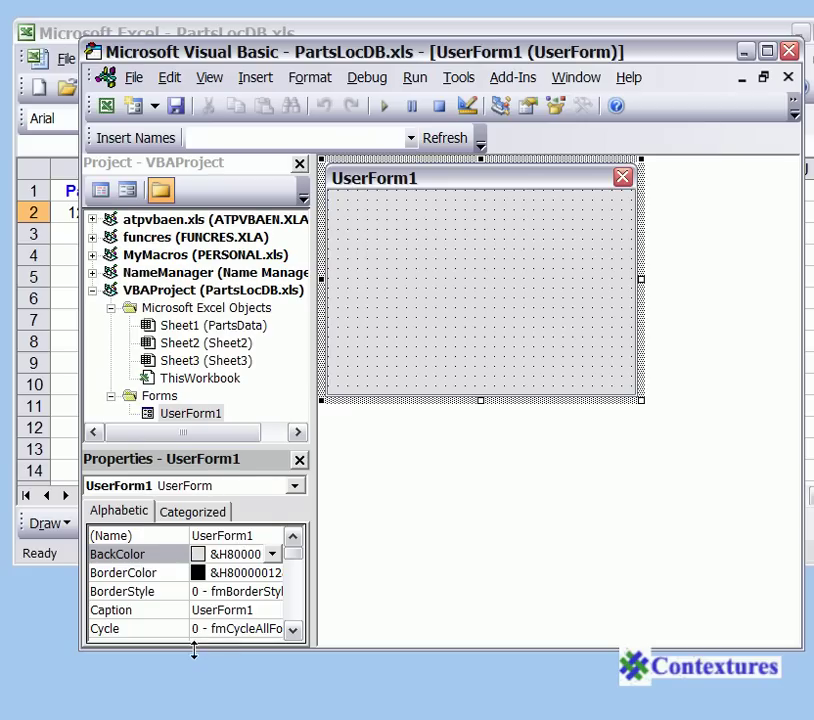
left_click_drag(194, 650, 182, 692)
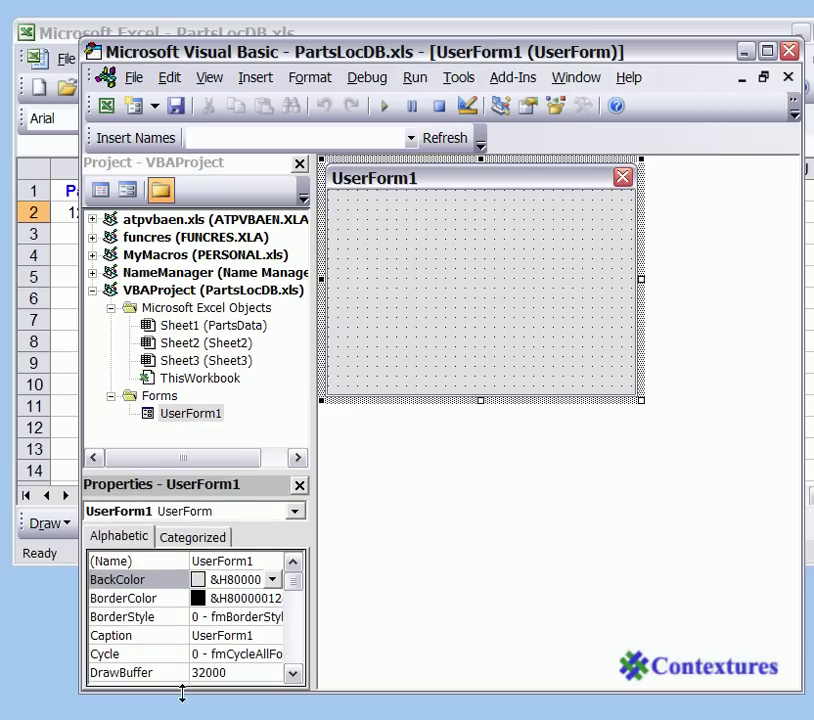
left_click(260, 562)
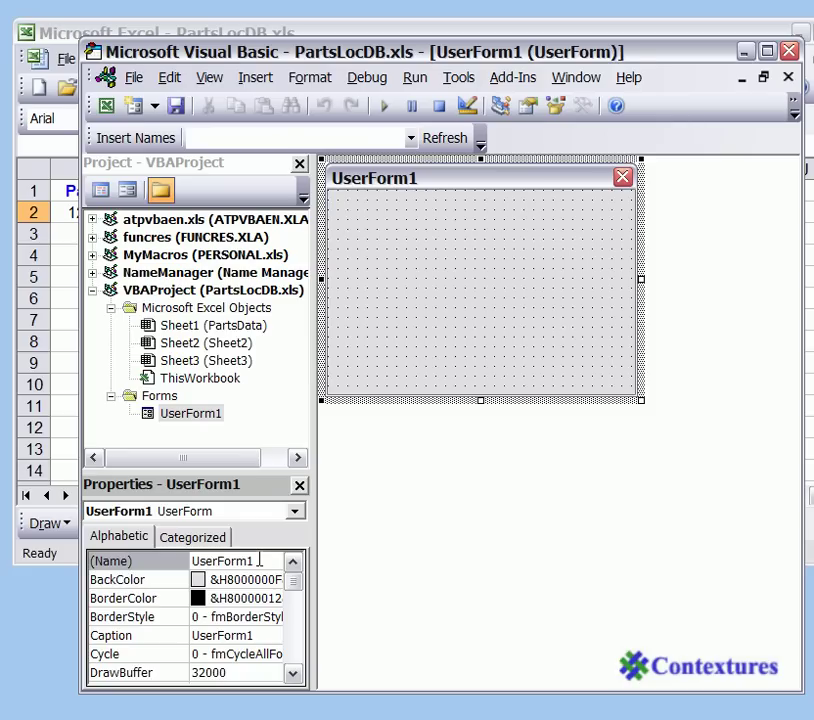
double_click(255, 561)
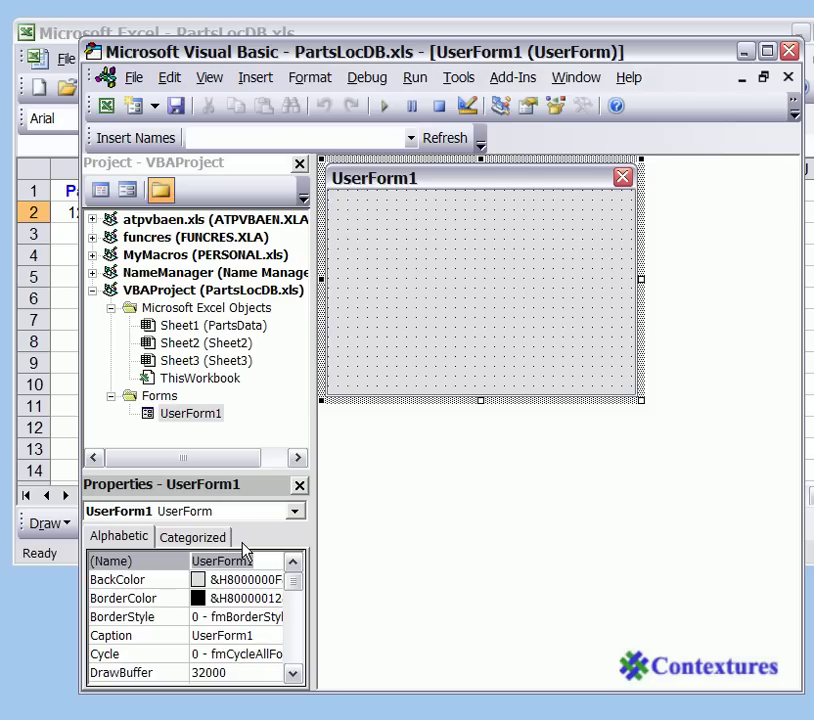
type("frm")
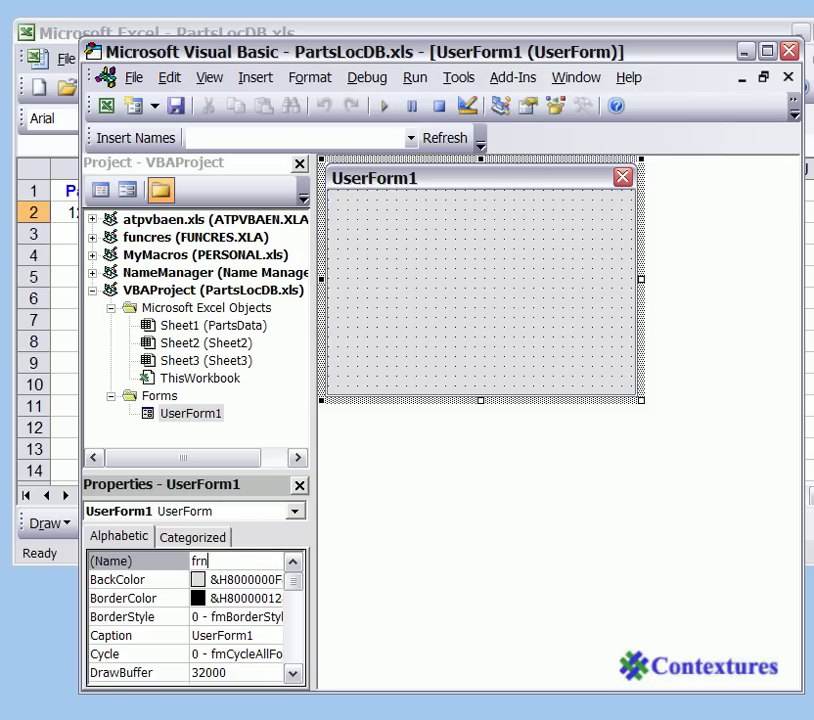
key("BackSpace")
type("mPartLoc")
key("Return")
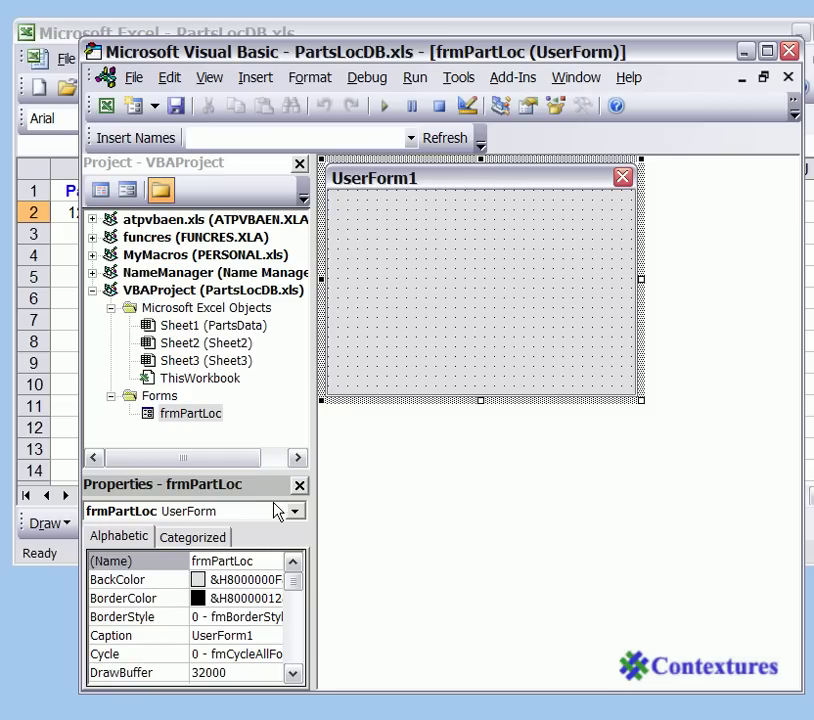
Draw a text box near the top of frmPartLoc with the Toolbox.
left_click(378, 190)
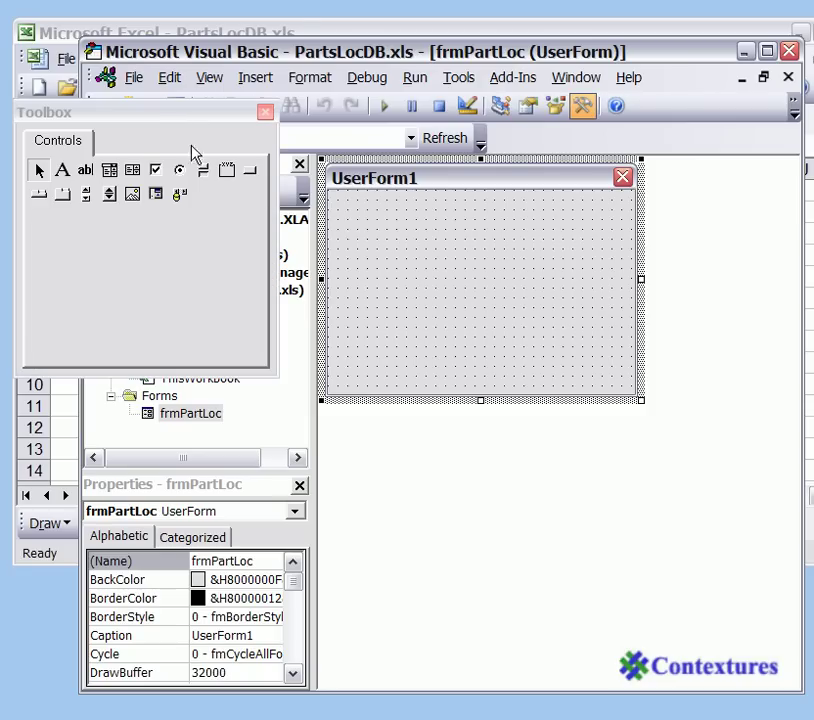
left_click_drag(153, 122, 183, 168)
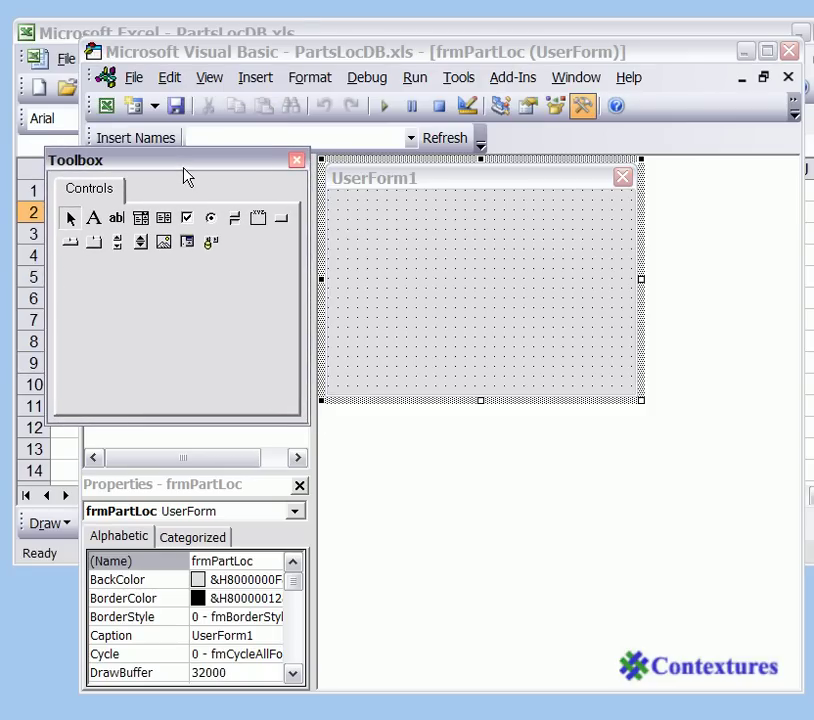
left_click(117, 226)
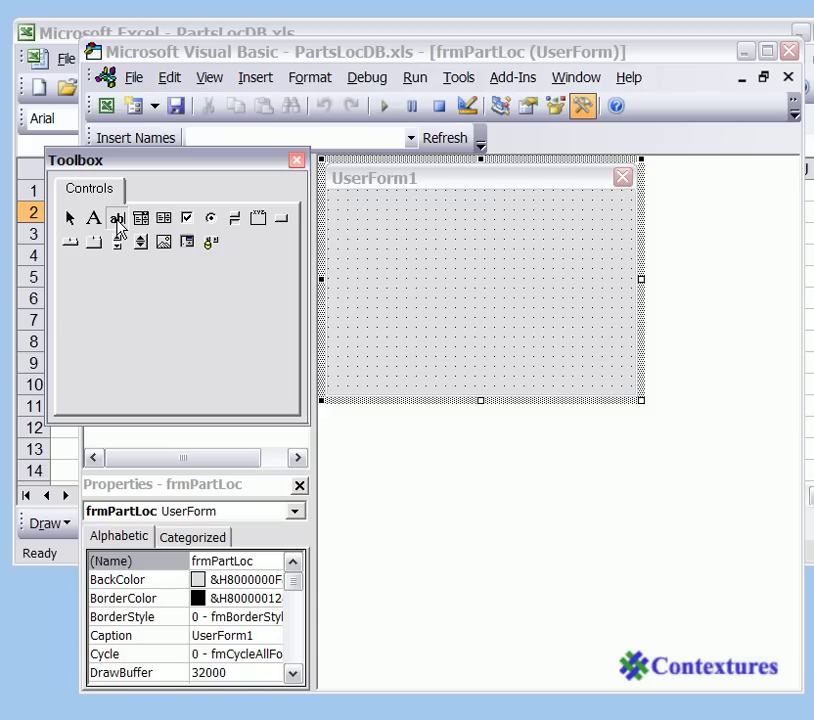
left_click(427, 210)
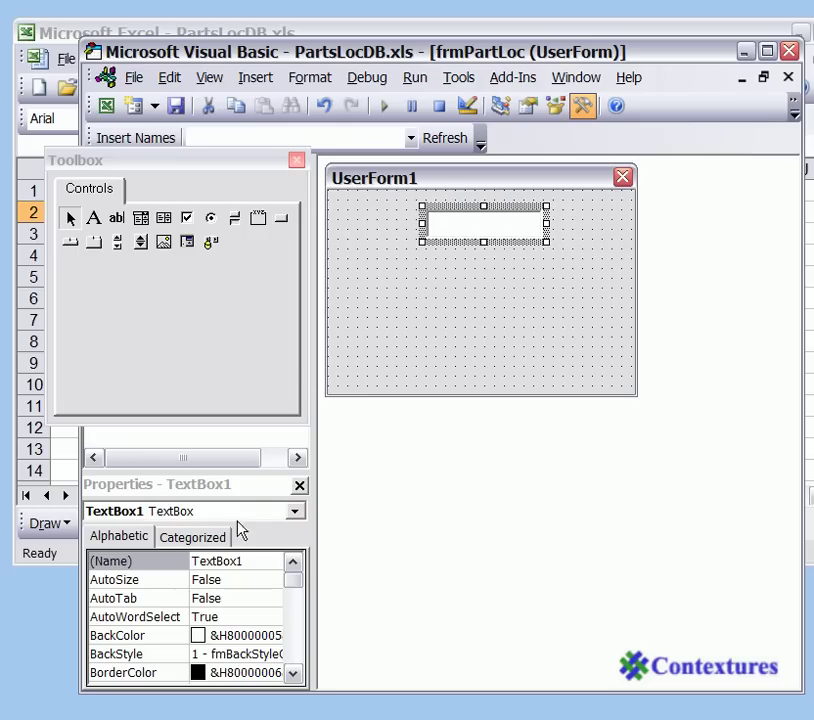
Rename the text box from TextBox1 to txtPart.
left_click(257, 560)
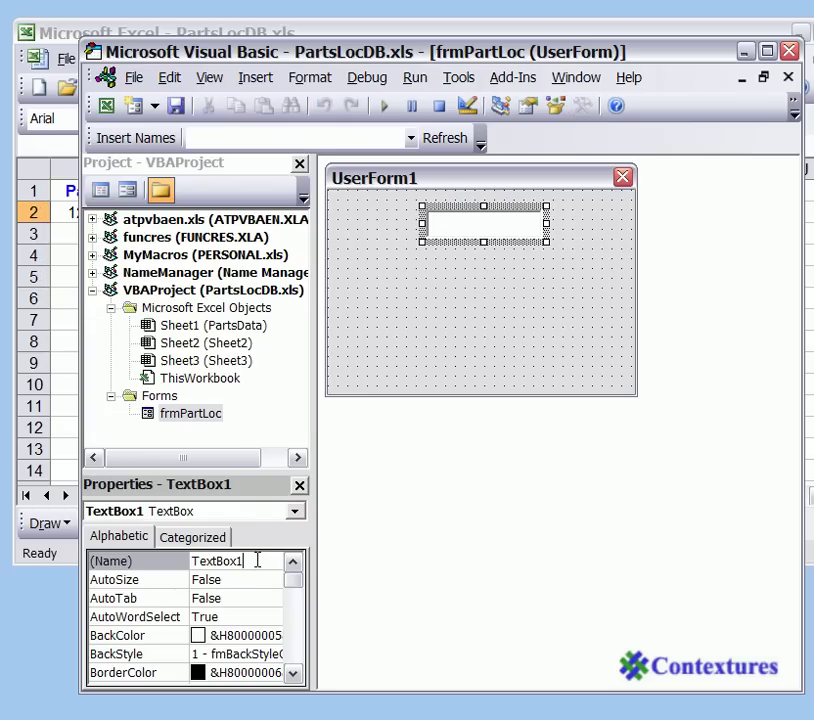
left_click(164, 560)
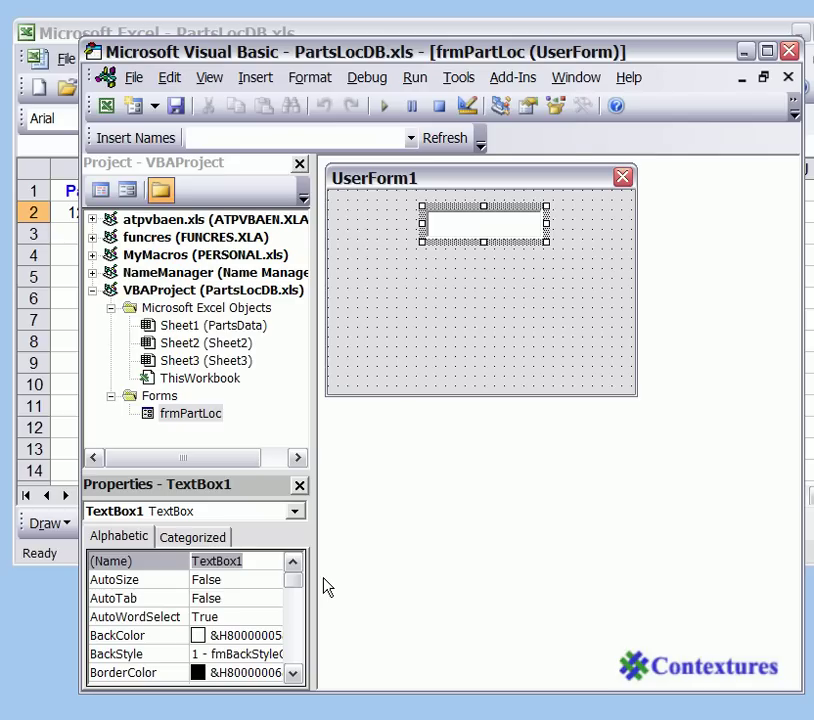
type("txtP")
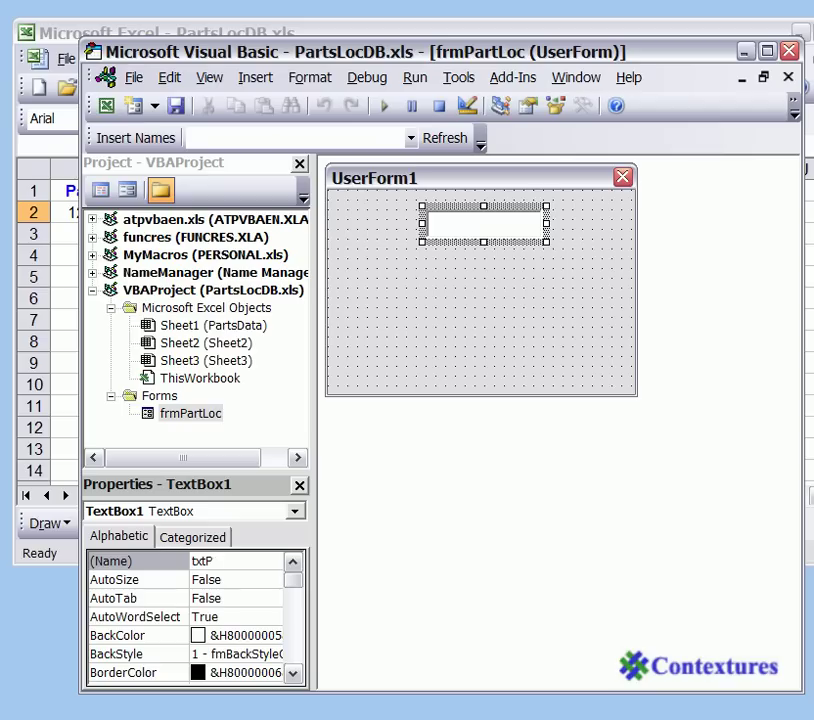
type("art")
key("Return")
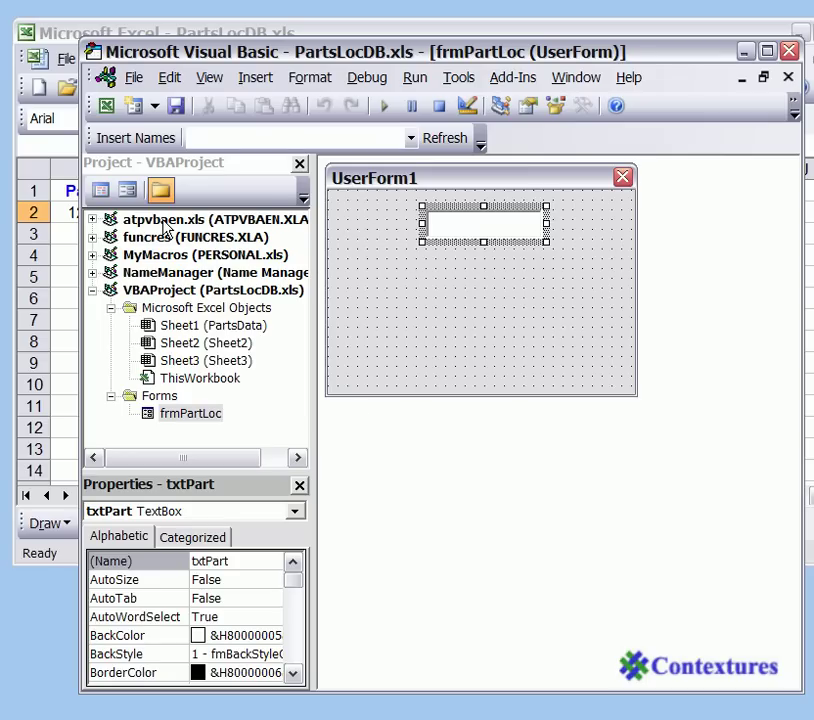
Place a narrow label to the left of the txtPart text box.
left_click(375, 183)
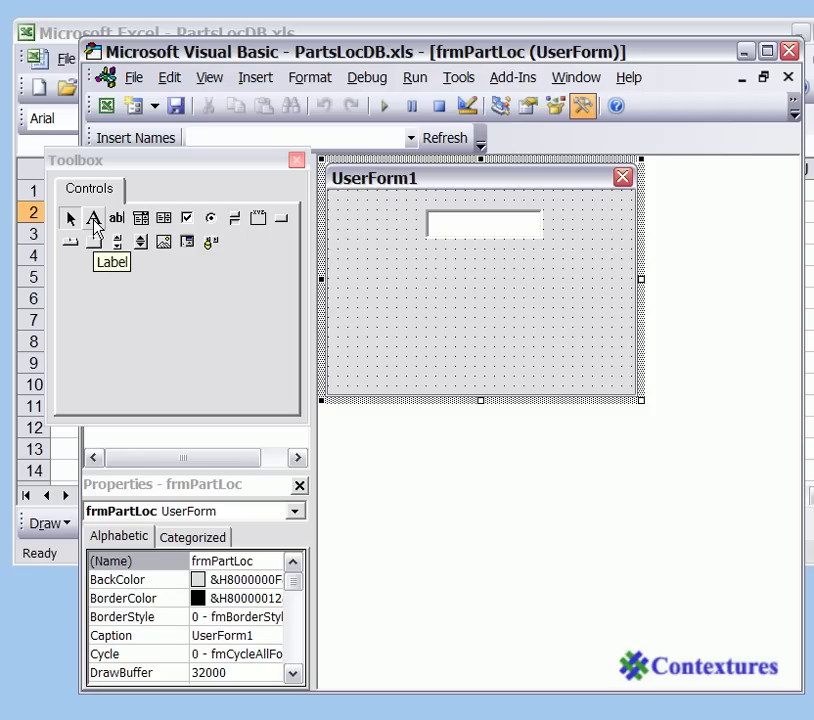
left_click(94, 222)
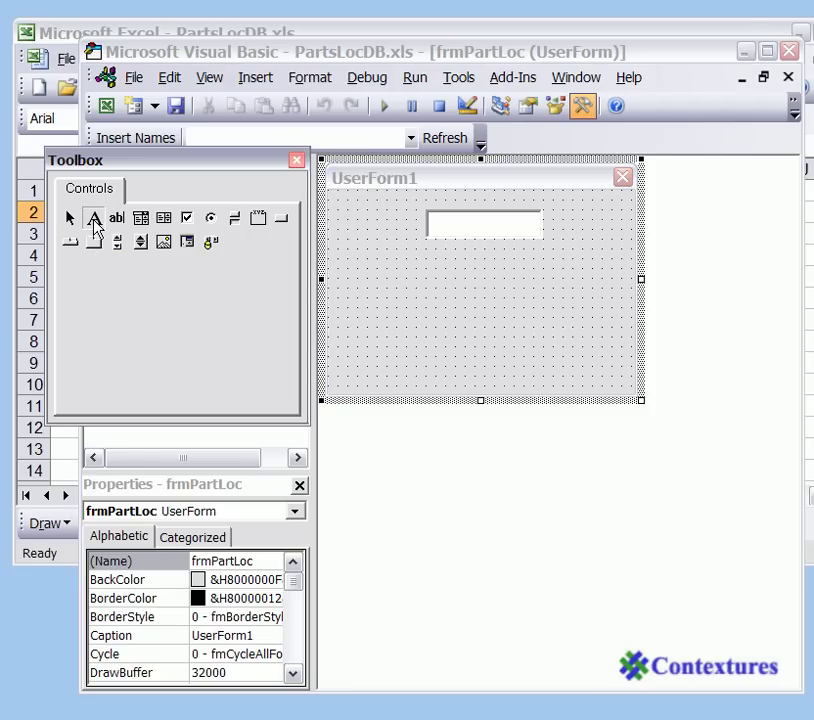
left_click(347, 215)
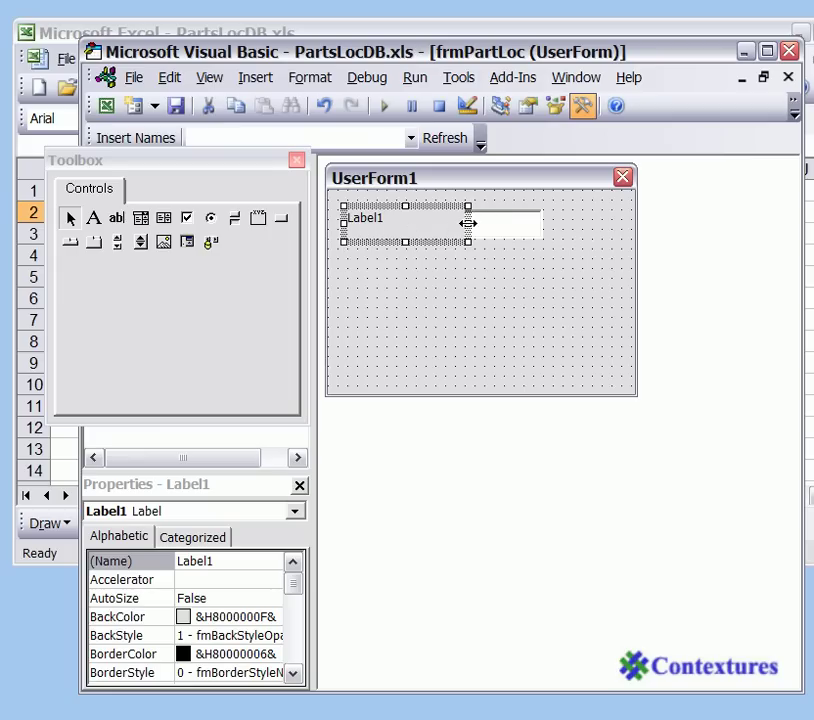
left_click_drag(468, 223, 425, 224)
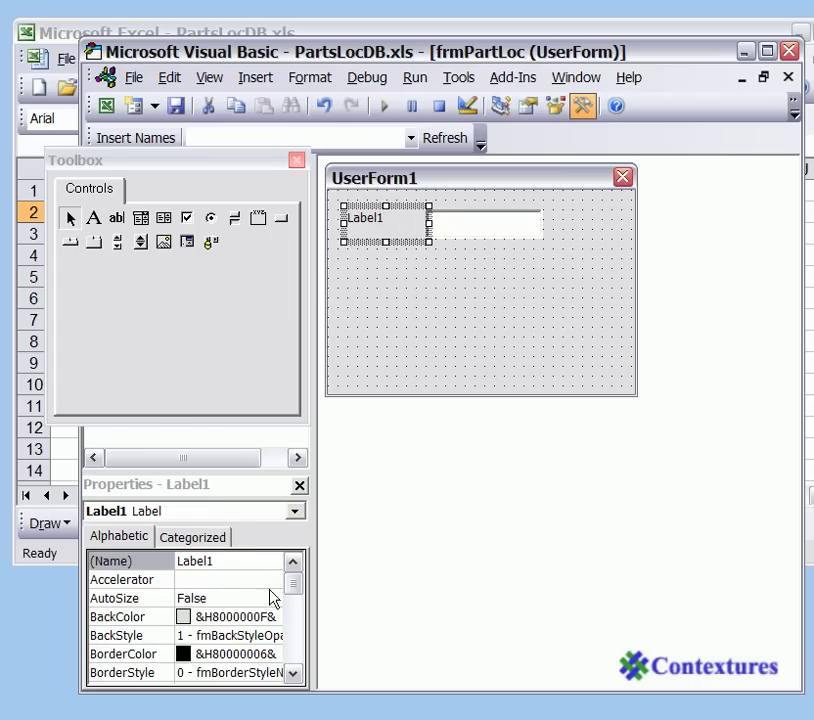
Set the label's (Name) to lblPart, correcting the mistyped first letter.
left_click(200, 561)
key("ctrl+r")
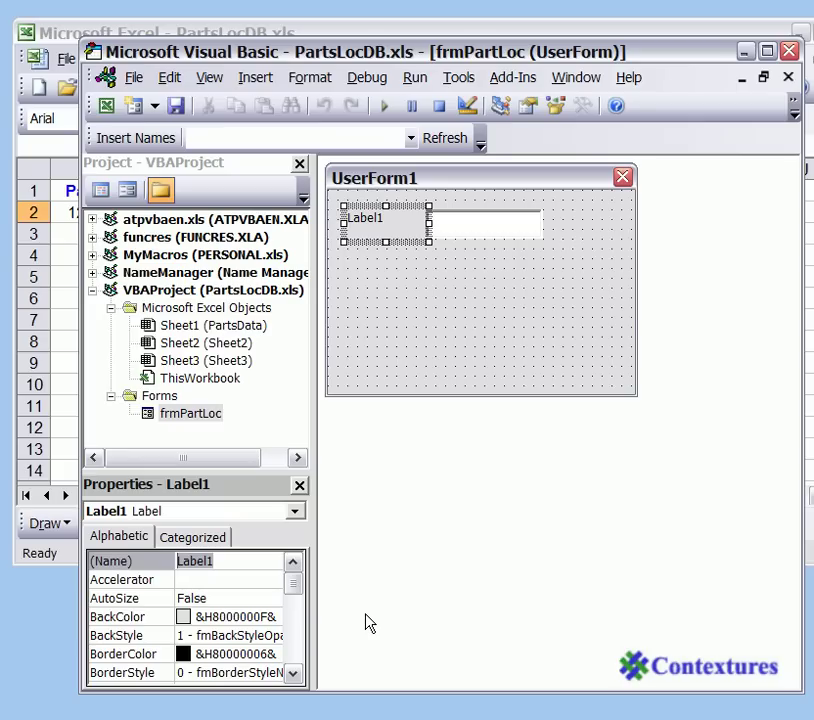
type("k")
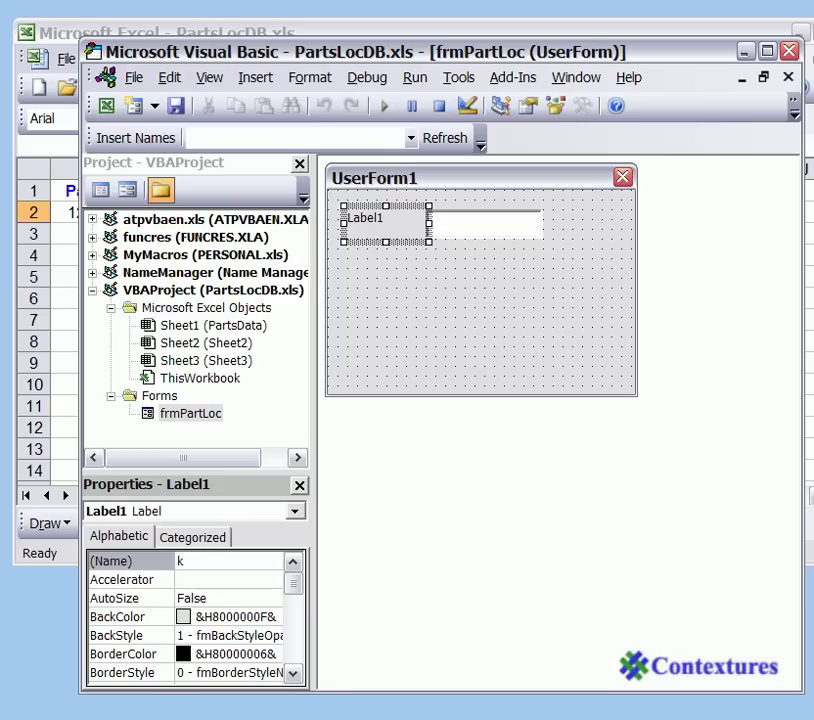
type("blPart")
key("Return")
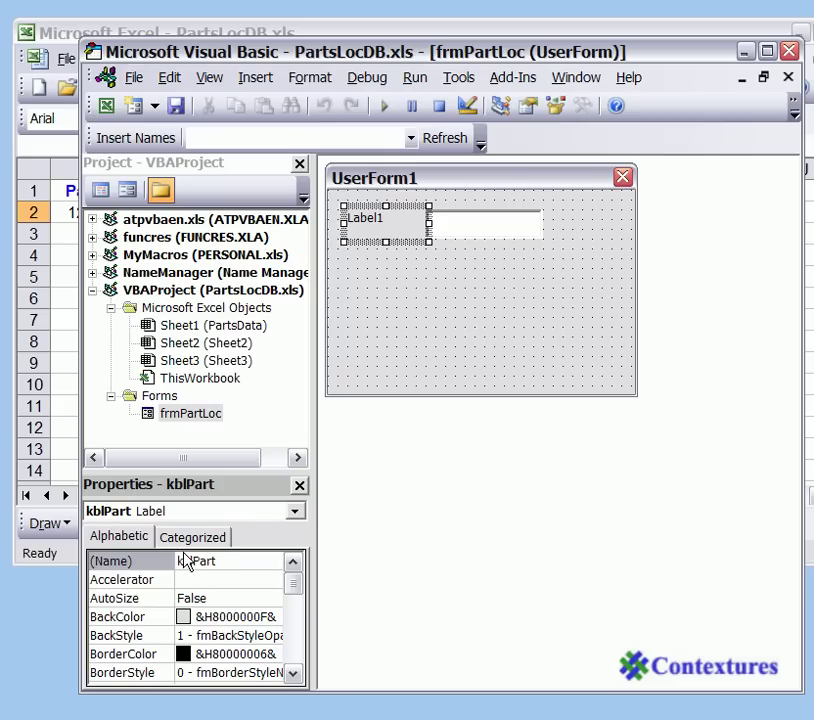
left_click(180, 561)
key("BackSpace")
type("l")
Confirm the lblPart name and change its caption from Label1 to Part.
left_click(295, 675)
left_click(295, 675)
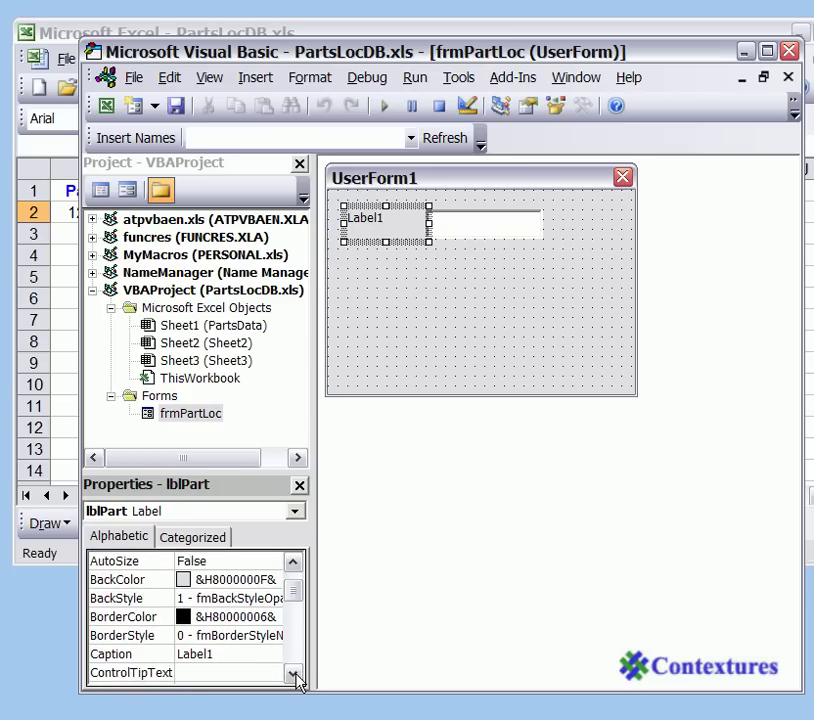
left_click(295, 675)
left_click(220, 640)
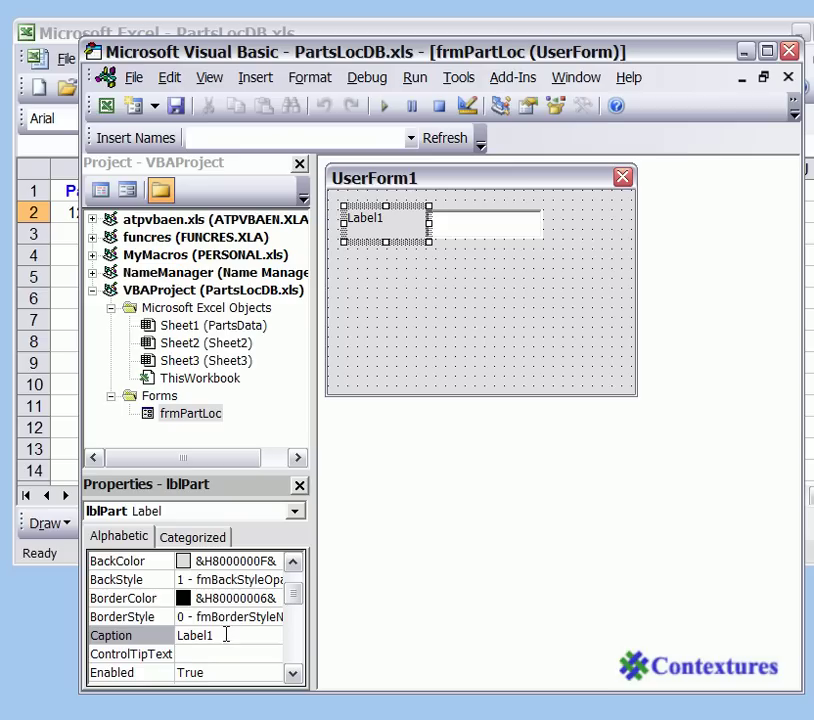
double_click(226, 634)
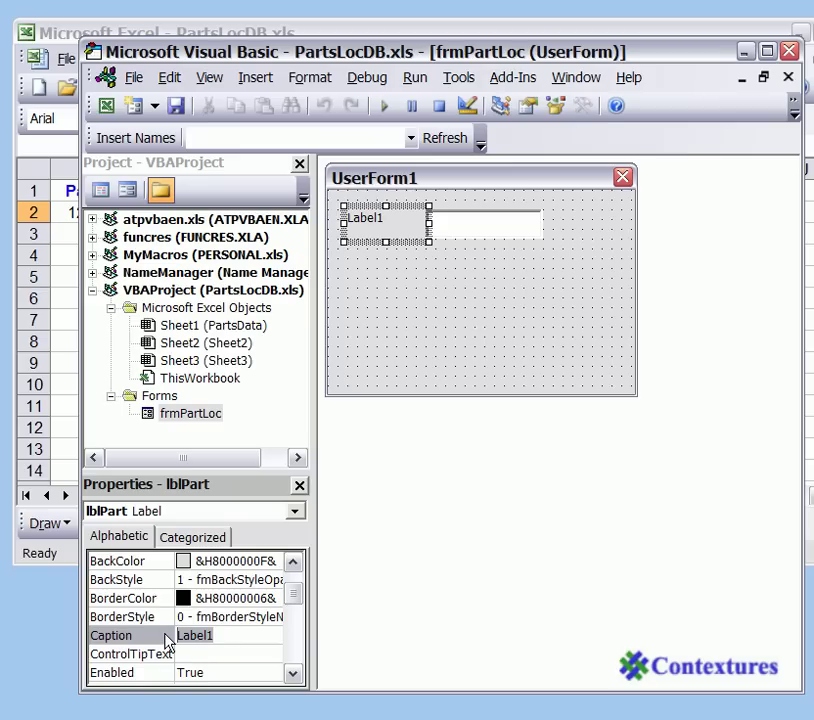
type("Part")
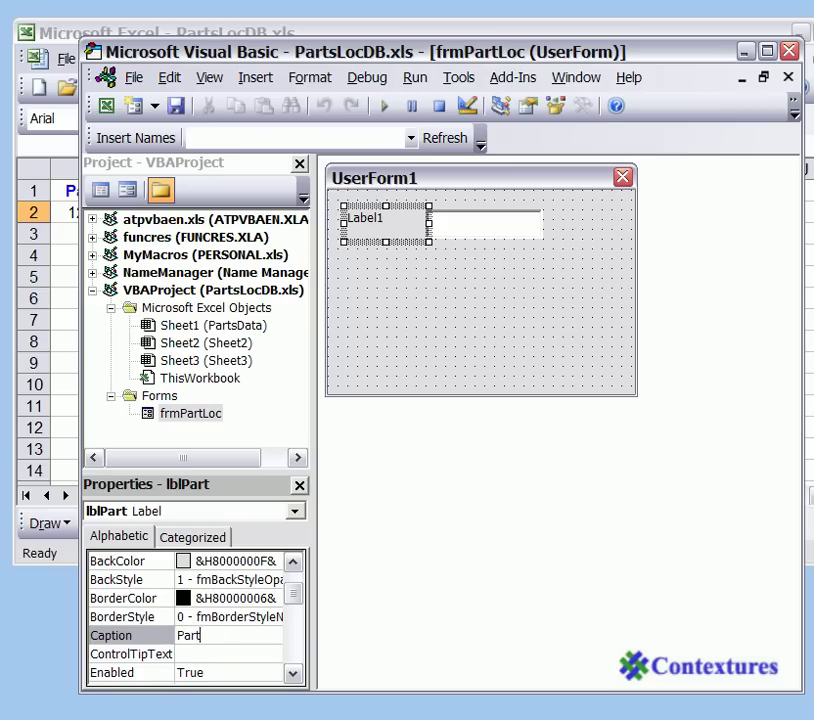
key("Return")
left_click(460, 220)
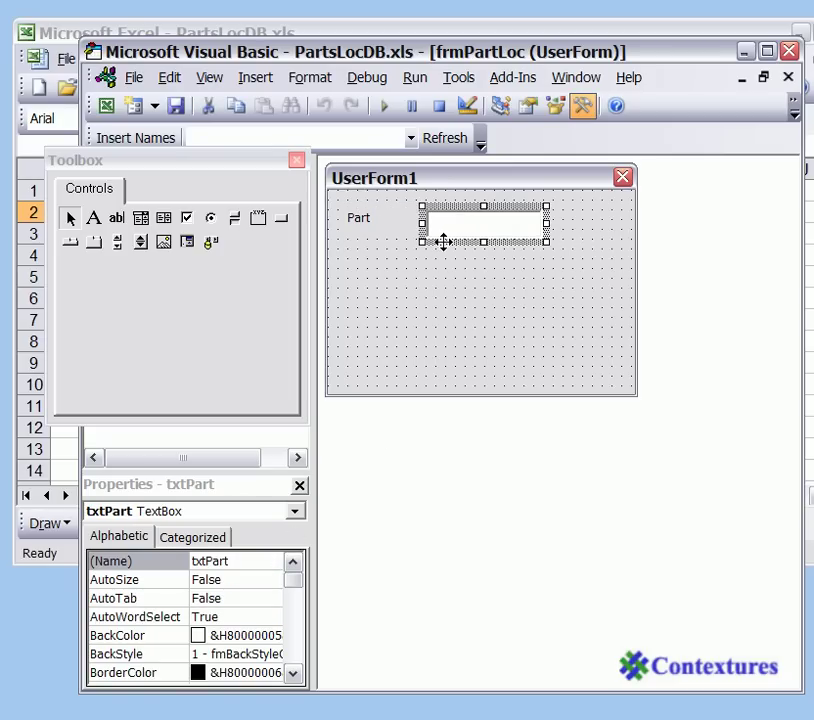
left_click(367, 233)
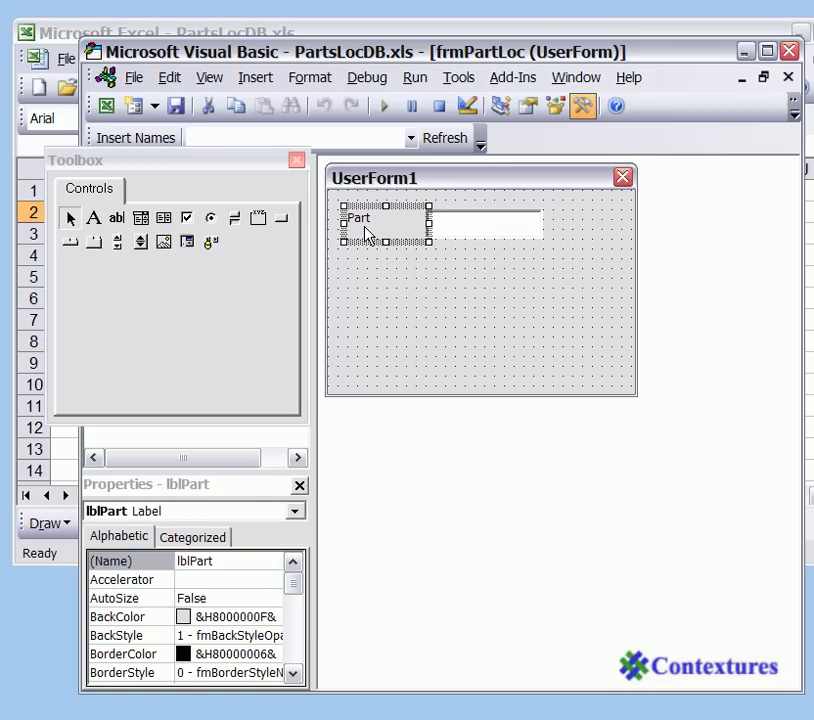